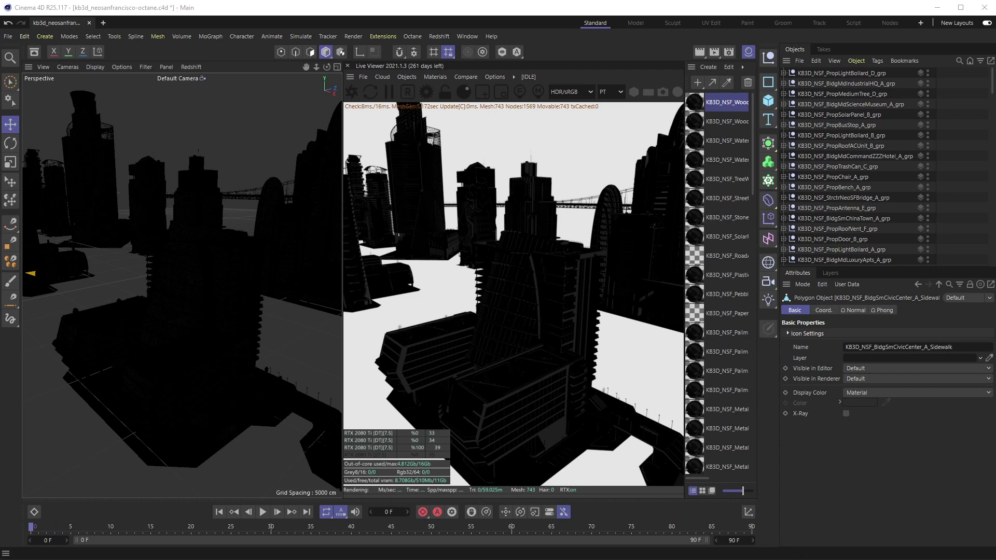
# Switch to the KitBash3D account page in the browser and choose Cinema 4D with Octane as the kit's download software and renderer.
pyautogui.hotkey('alt', 'Tab')
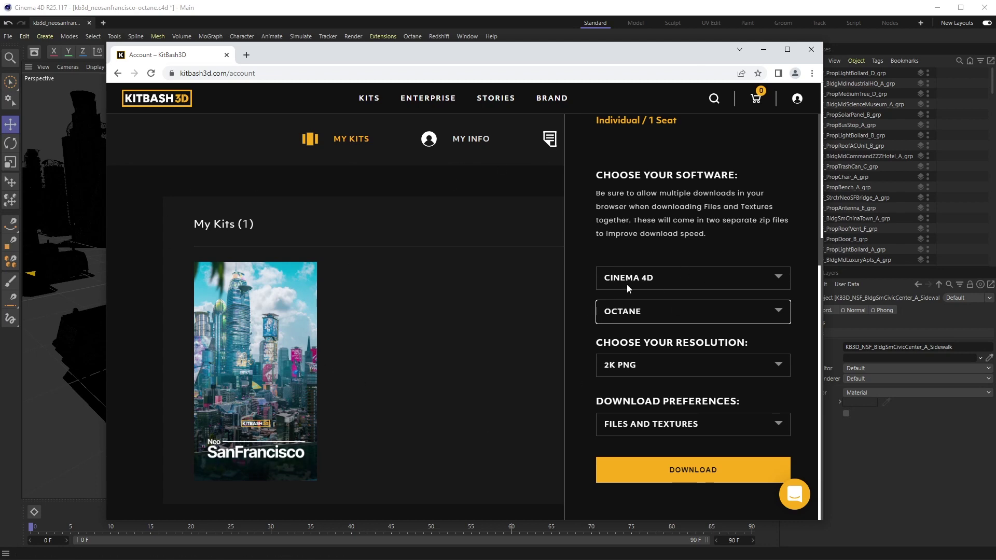
pyautogui.click(598, 286)
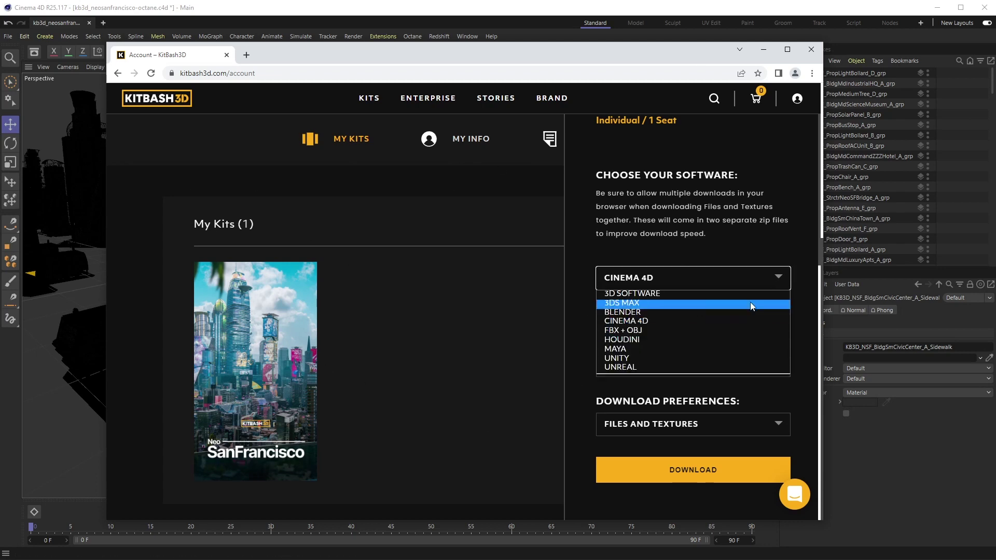
pyautogui.click(627, 323)
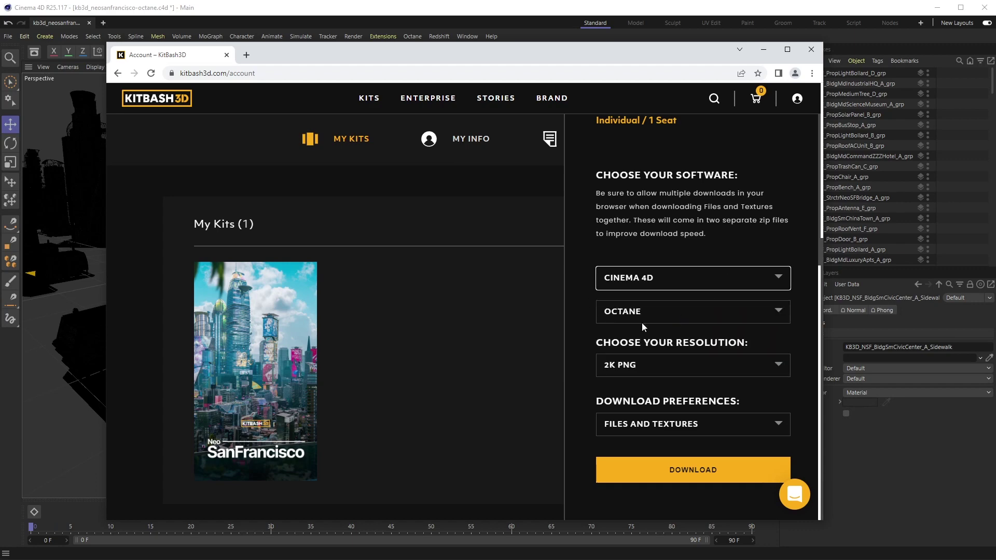
pyautogui.click(680, 316)
pyautogui.click(627, 348)
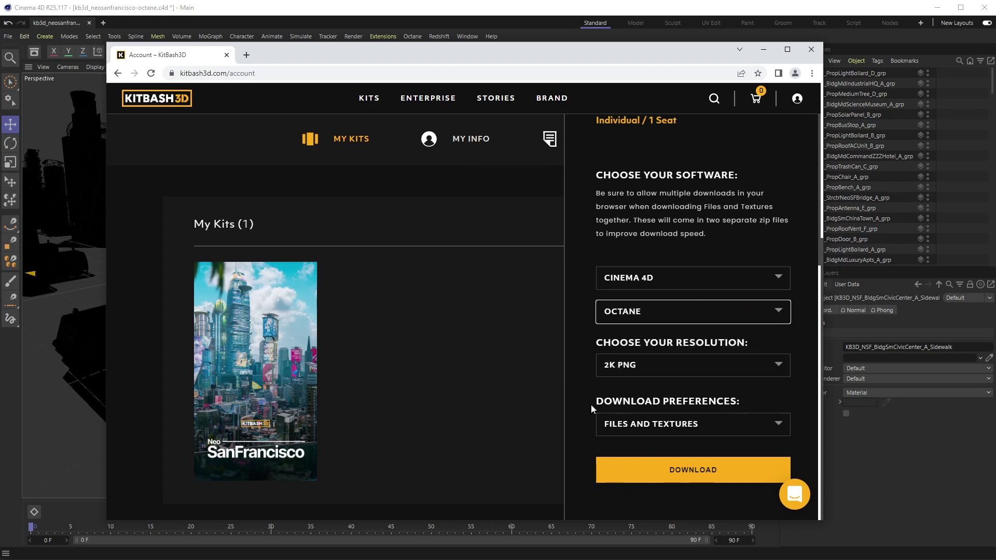
pyautogui.moveTo(347, 55); pyautogui.dragTo(372, 402)
pyautogui.click(353, 36)
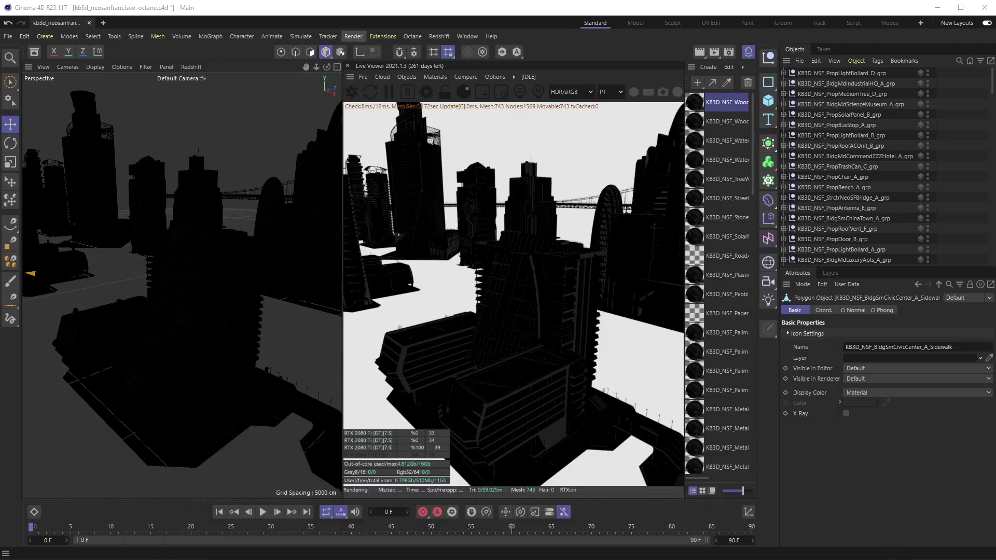
# Examine the kb3d_neosanfrancisco.c4d.octane folder in File Explorer, including its Tex subfolder and scene file.
pyautogui.moveTo(984, 411); pyautogui.dragTo(415, 107)
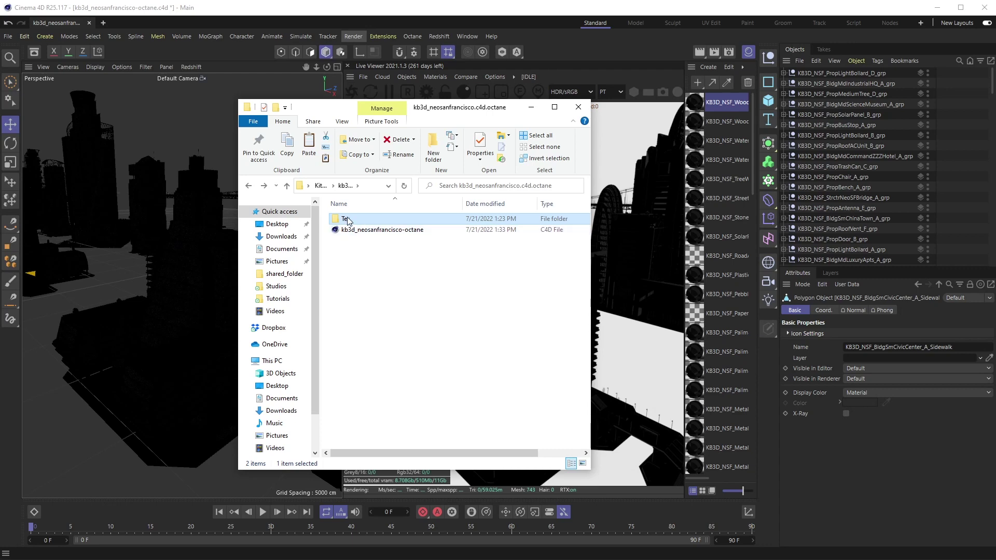
pyautogui.doubleClick(347, 221)
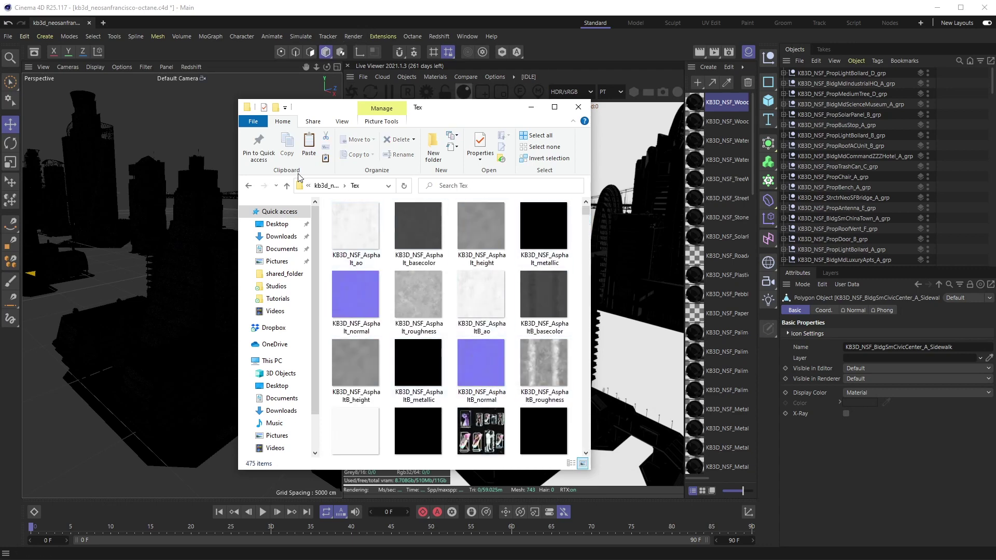
pyautogui.click(249, 185)
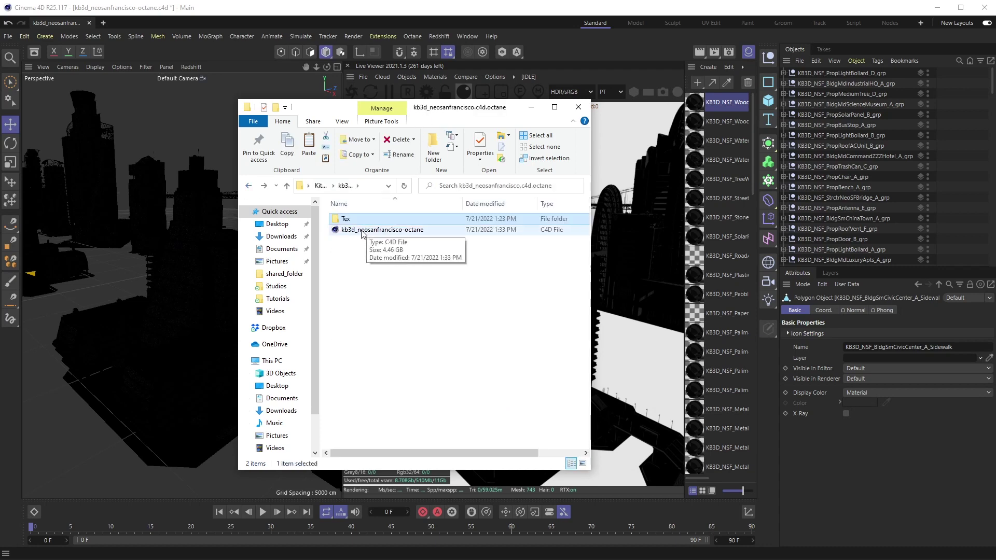
pyautogui.click(530, 108)
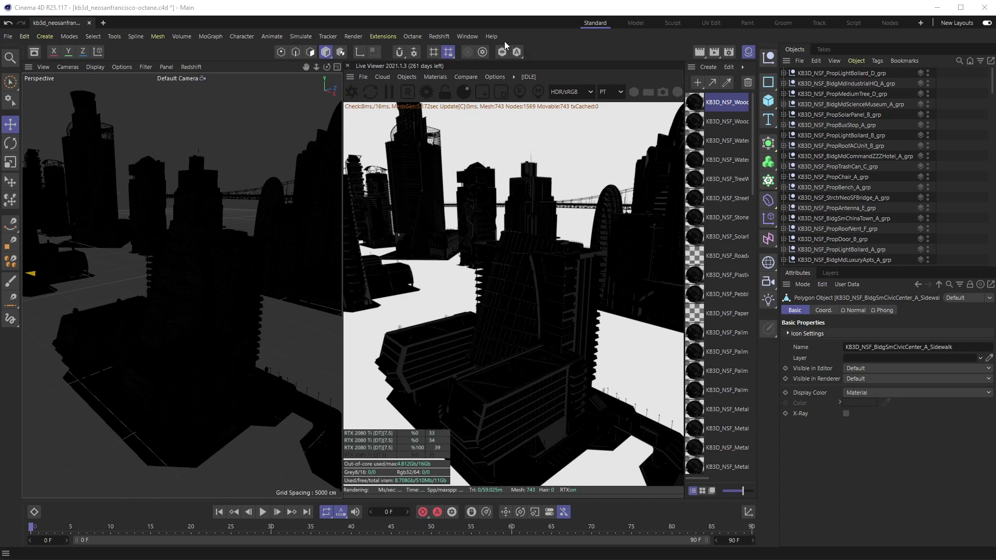
# Open the Project Asset Inspector and select all listed texture assets.
pyautogui.click(466, 37)
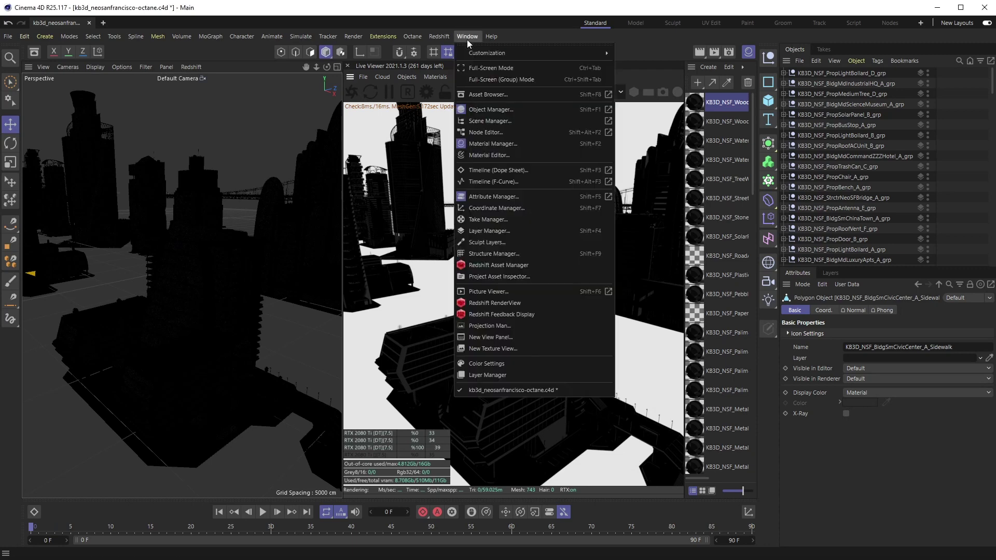
pyautogui.click(506, 276)
pyautogui.moveTo(630, 240); pyautogui.dragTo(255, 47)
pyautogui.click(276, 222)
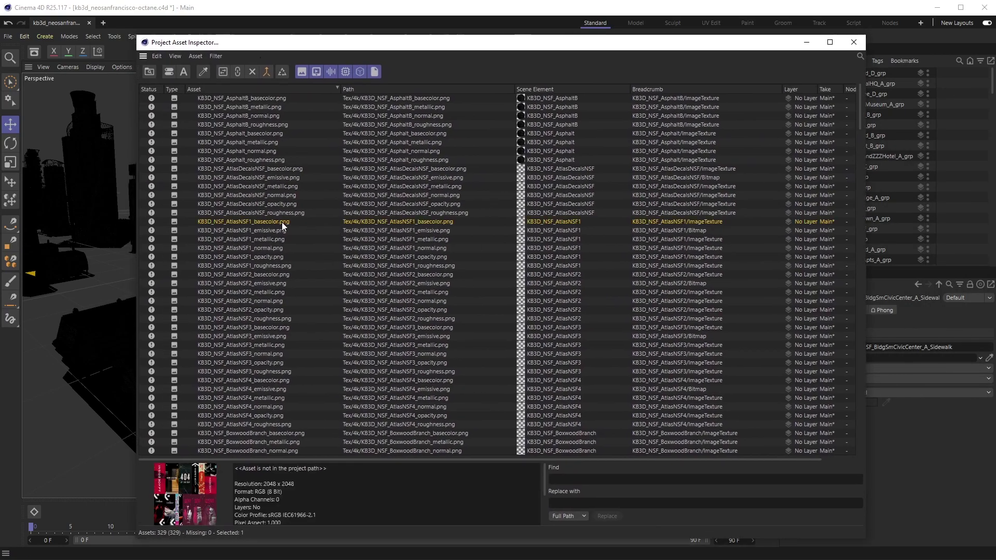
pyautogui.hotkey('ctrl', 'a')
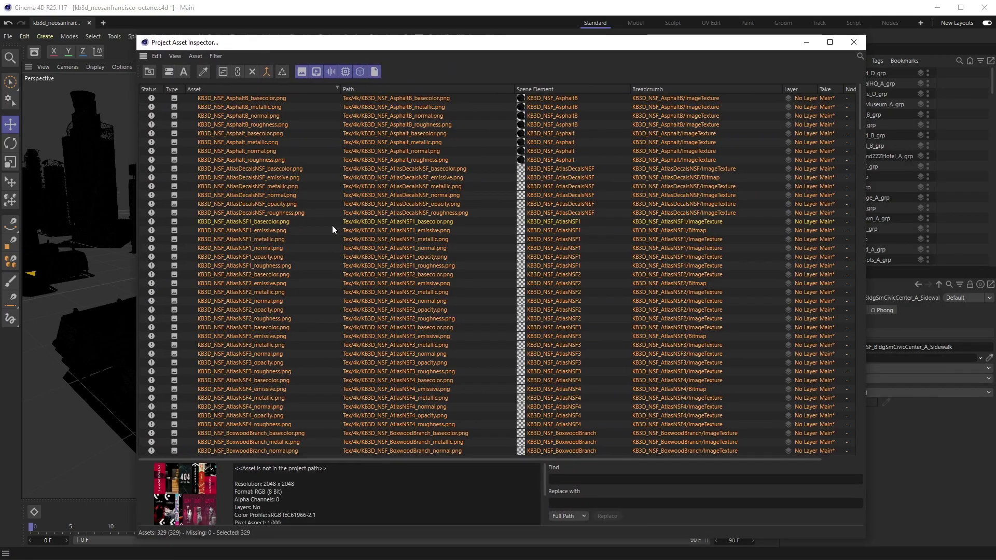
# Relink the selected assets to the kb3d_neosanfrancisco.c4d.octane folder and close the Project Asset Inspector.
pyautogui.click(238, 72)
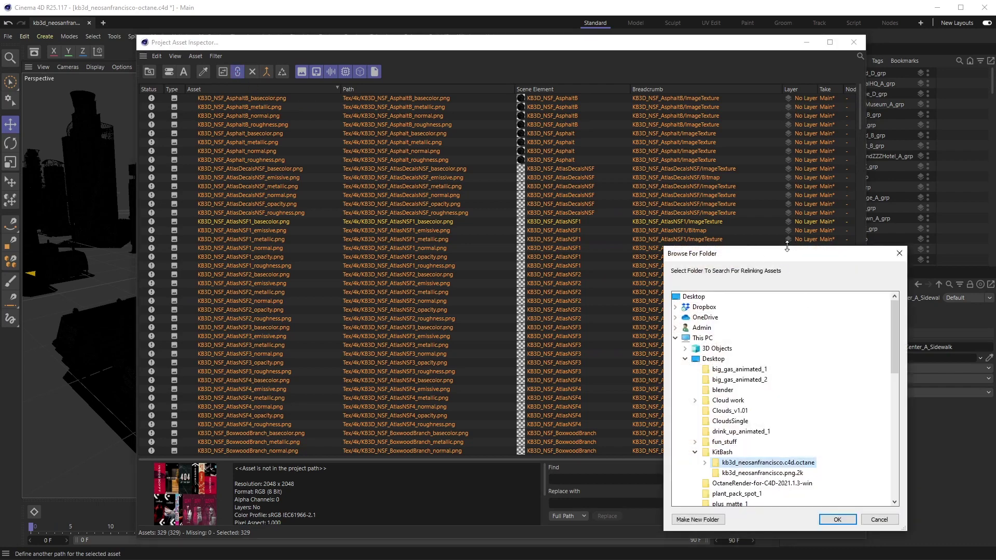
pyautogui.moveTo(786, 255); pyautogui.dragTo(403, 105)
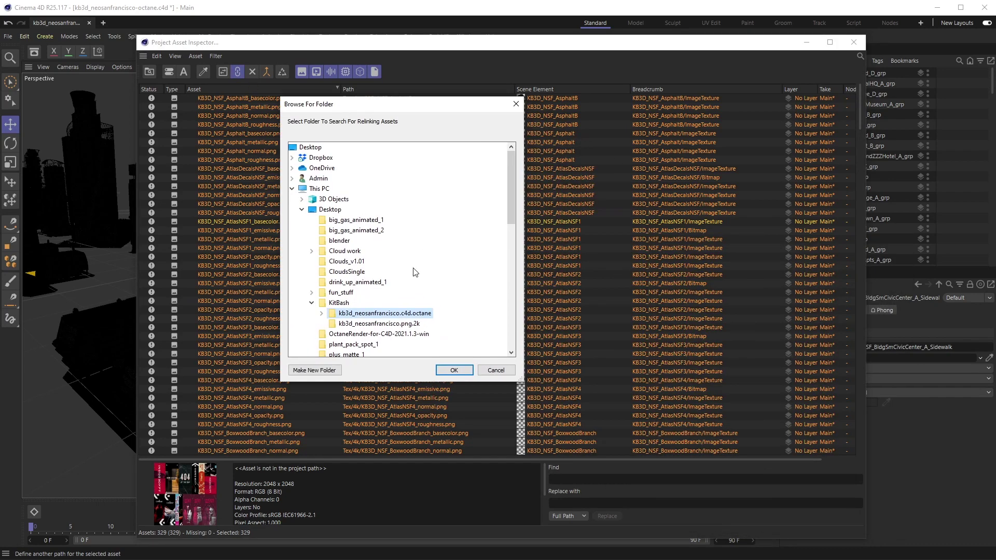
pyautogui.click(453, 370)
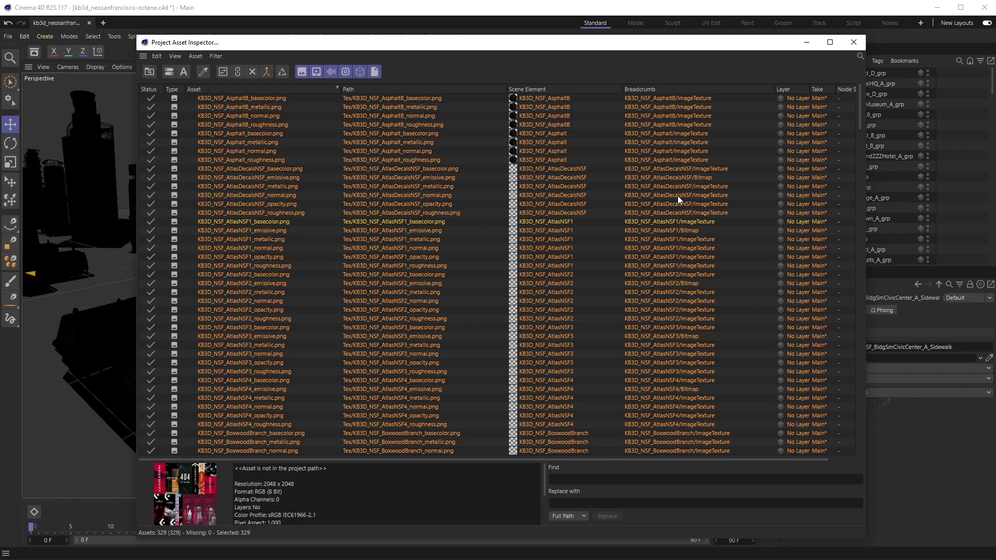
pyautogui.click(854, 42)
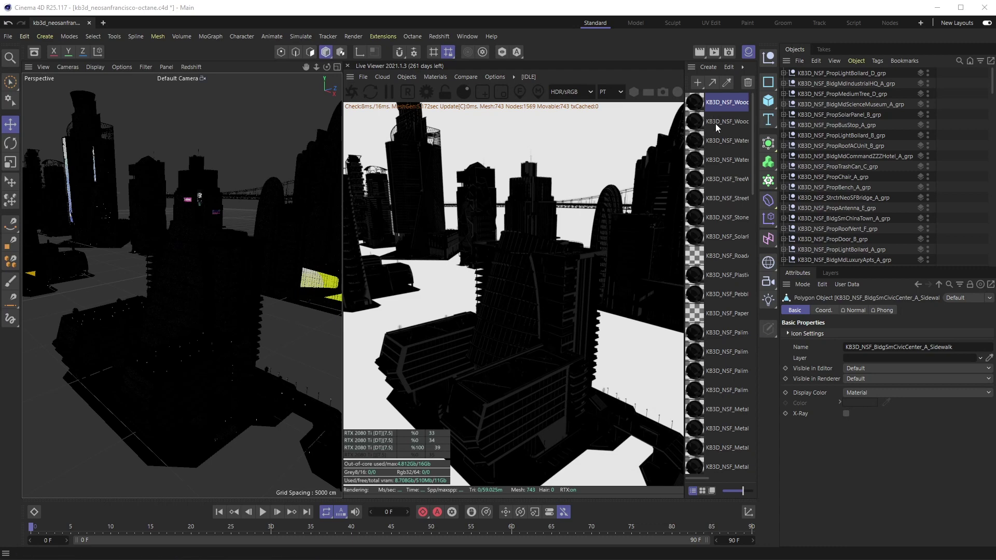
# Look through the scene's materials and open the Octane Texture Manager.
pyautogui.scroll(-15, 729, 244)
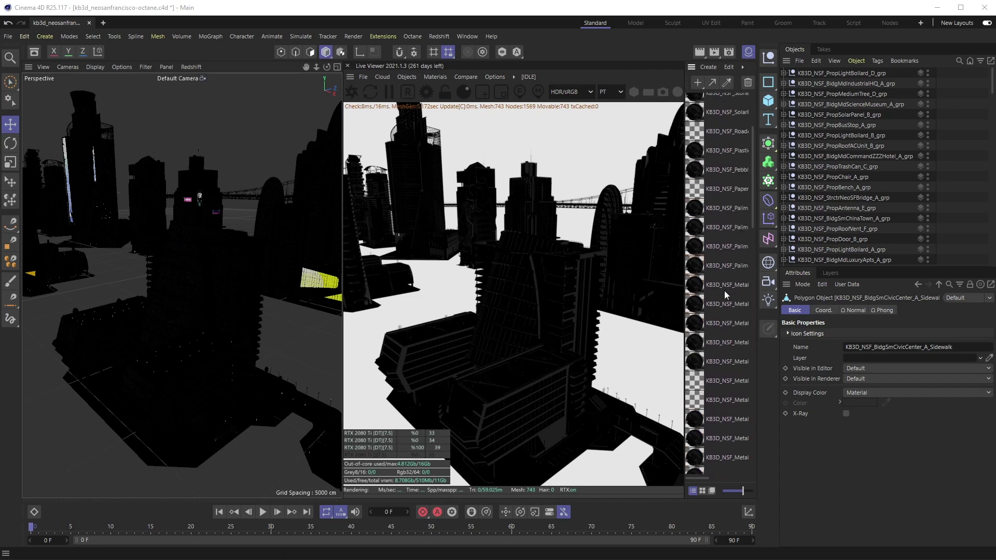
pyautogui.scroll(15, 721, 285)
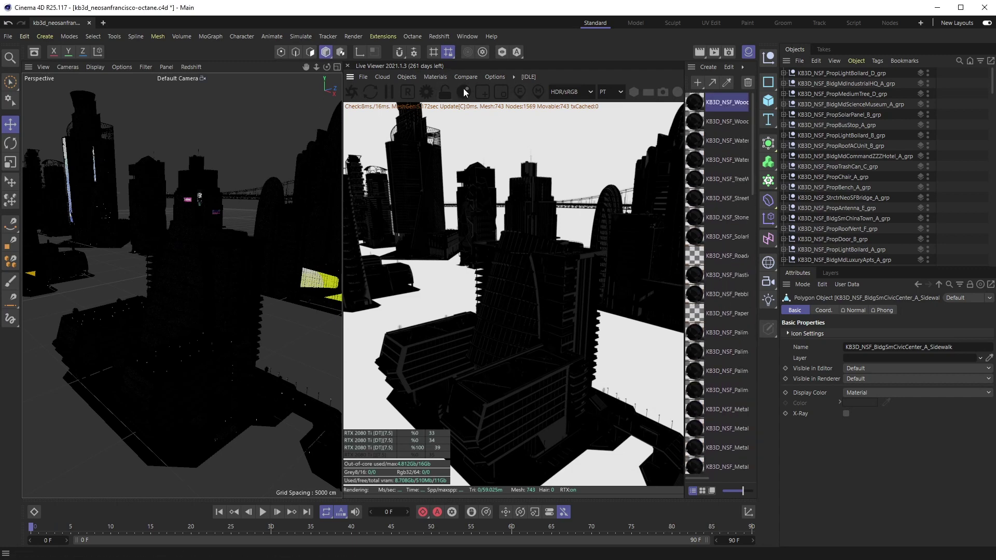
pyautogui.click(436, 79)
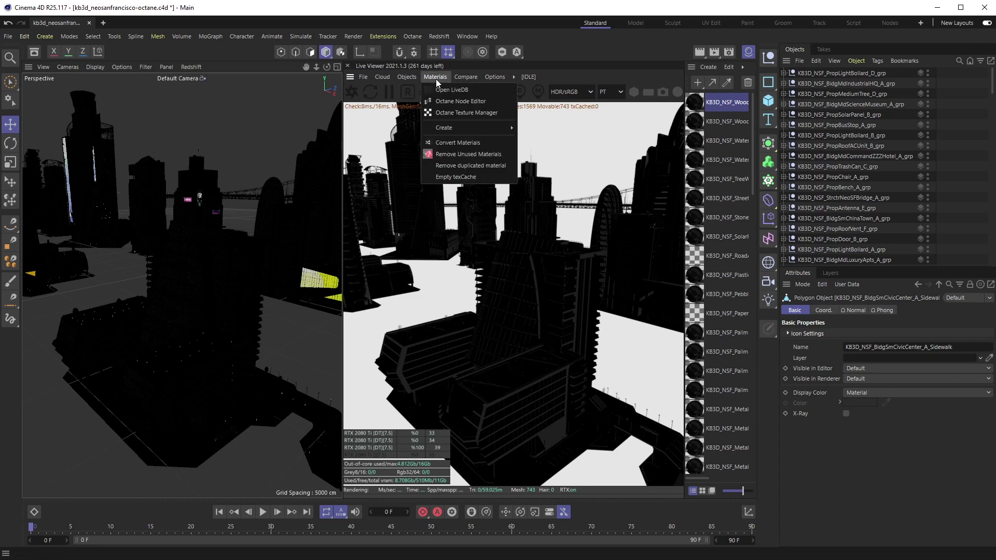
pyautogui.click(464, 113)
pyautogui.moveTo(675, 197); pyautogui.dragTo(212, 67)
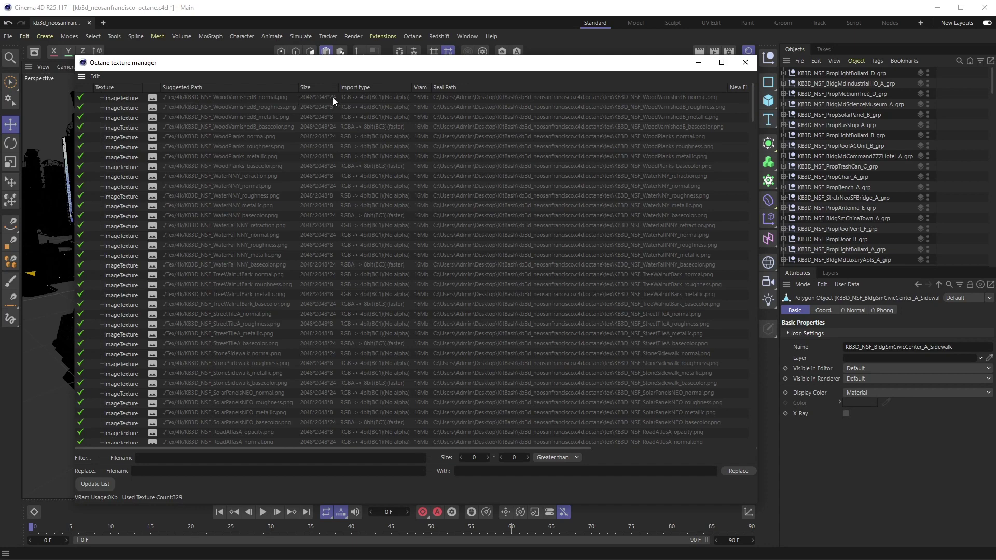
# Check the Tex folder beside the scene file in File Explorer against the listed texture paths.
pyautogui.doubleClick(484, 344)
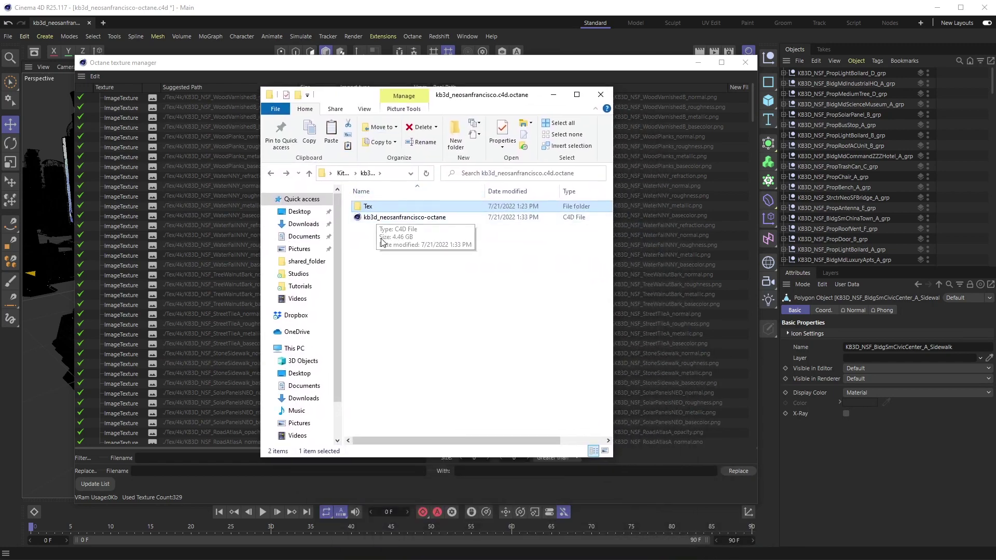
pyautogui.doubleClick(368, 207)
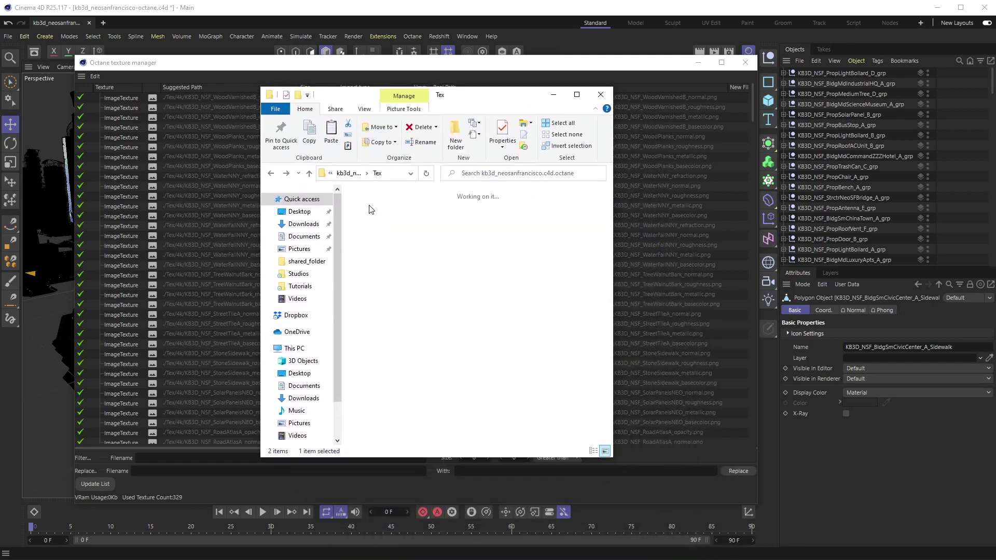
pyautogui.click(270, 173)
pyautogui.moveTo(363, 87); pyautogui.dragTo(451, 370)
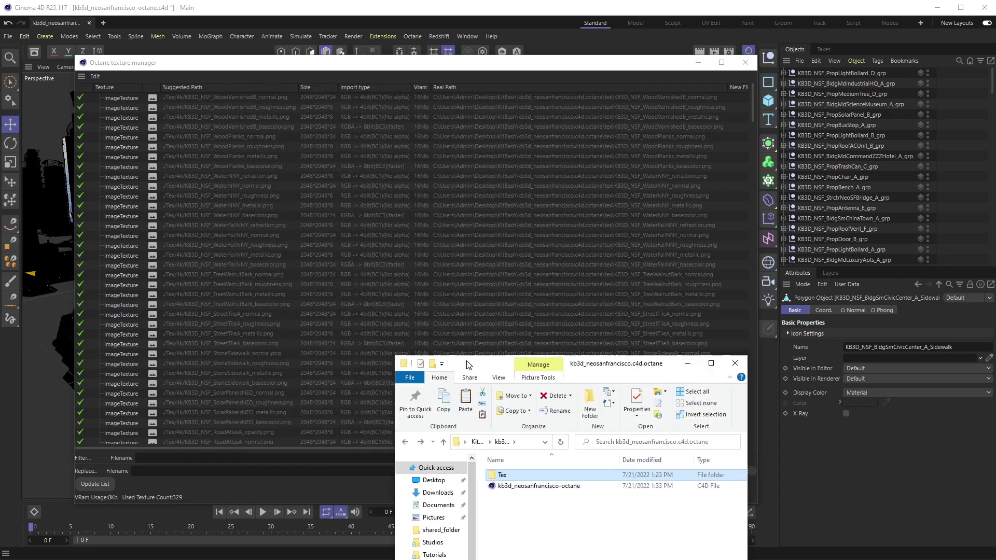
# Copy the Tex/4k/ prefix from the WoodVarnishedB normal texture's path and enter it as the filename text to replace.
pyautogui.click(210, 97)
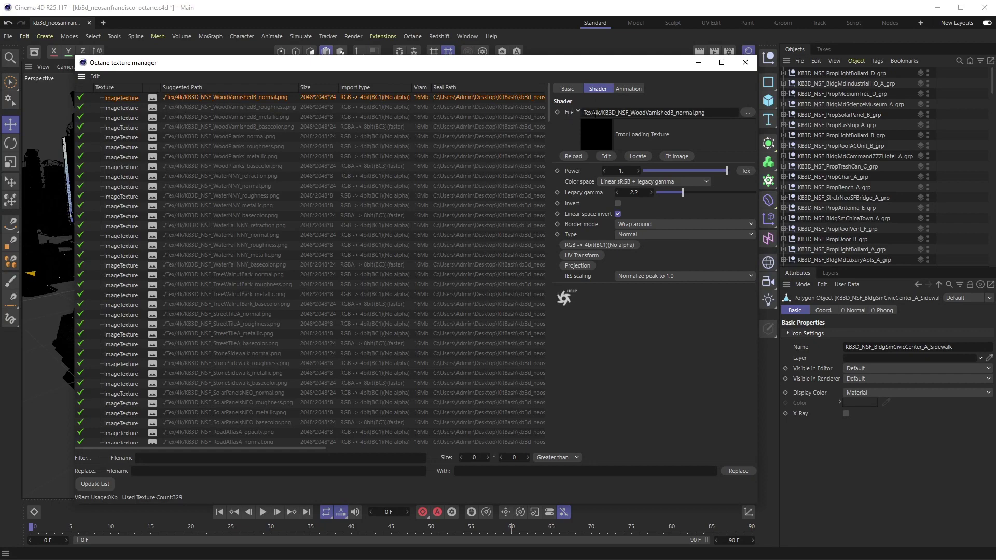
pyautogui.moveTo(583, 113); pyautogui.dragTo(704, 112)
pyautogui.click(717, 113)
pyautogui.moveTo(582, 112); pyautogui.dragTo(601, 113)
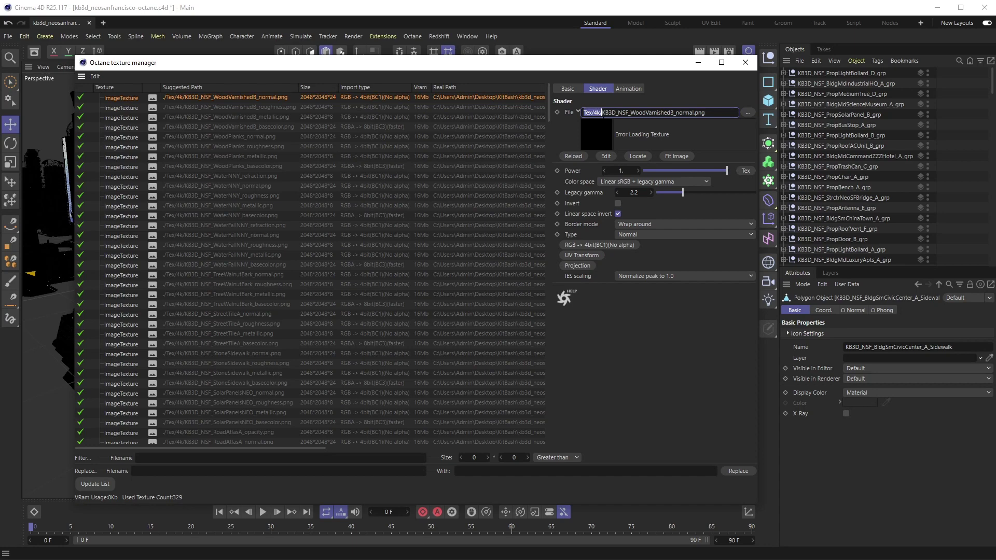
pyautogui.moveTo(712, 111); pyautogui.dragTo(601, 112)
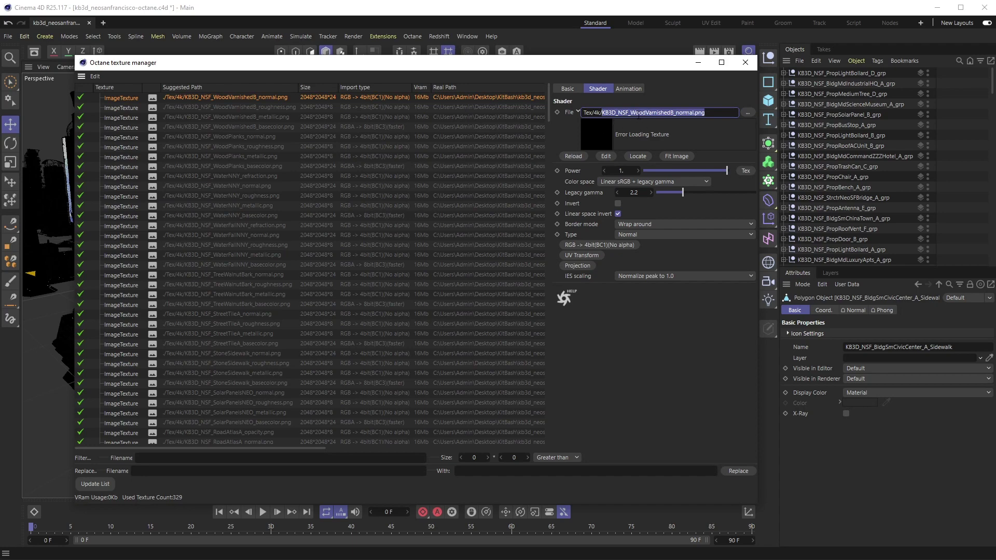
pyautogui.moveTo(582, 112); pyautogui.dragTo(602, 113)
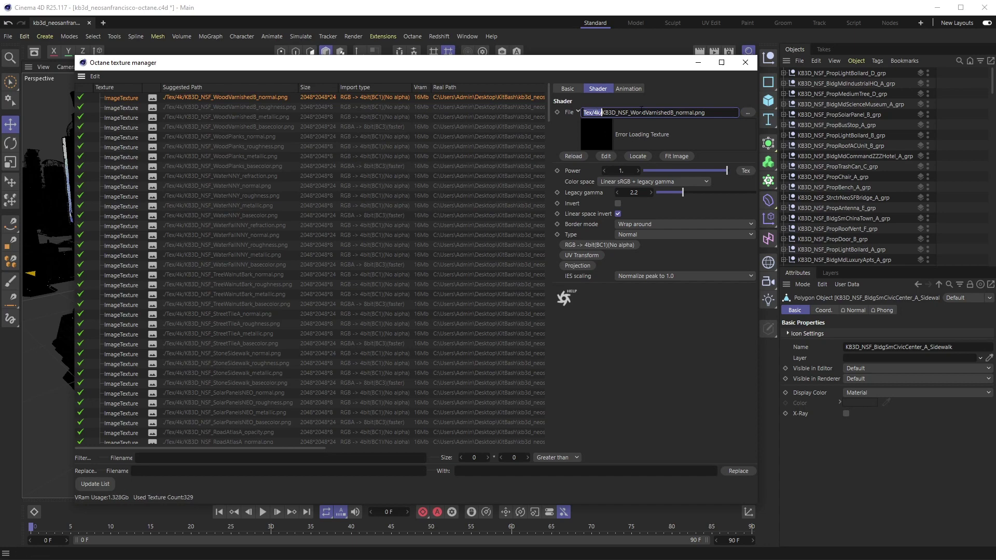
pyautogui.click(158, 471)
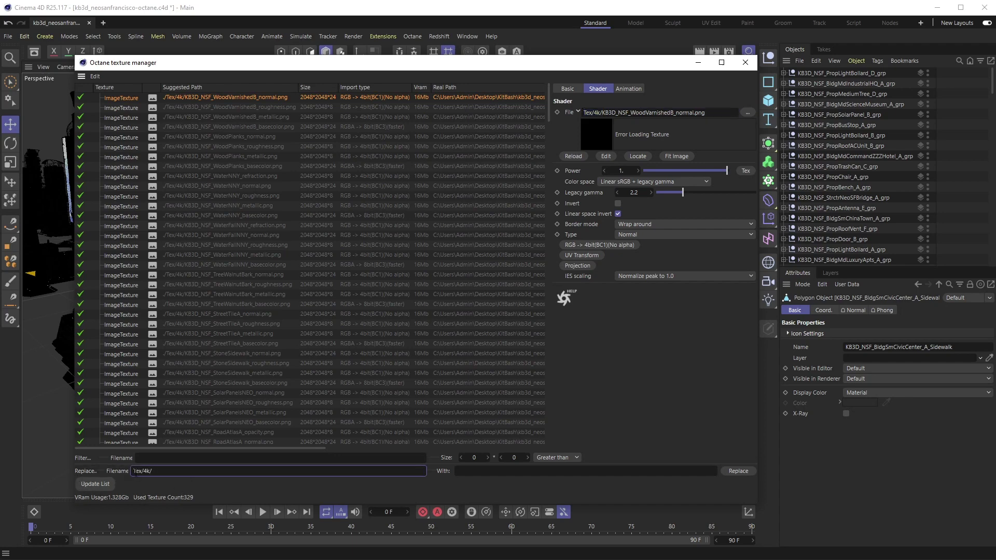
pyautogui.click(470, 471)
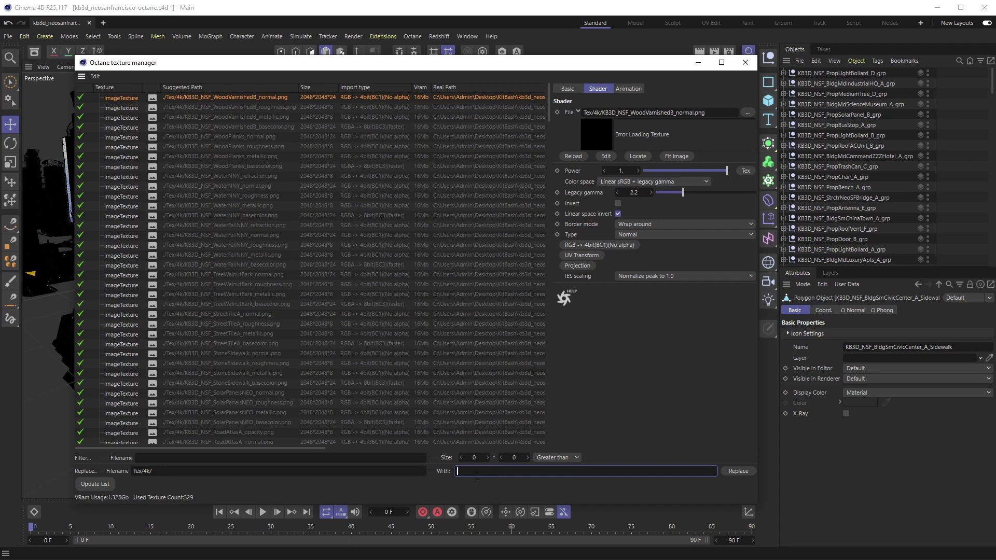
# Compare the Tex/4k/ search text with the Tex folder's name in File Explorer.
pyautogui.moveTo(155, 471); pyautogui.dragTo(124, 475)
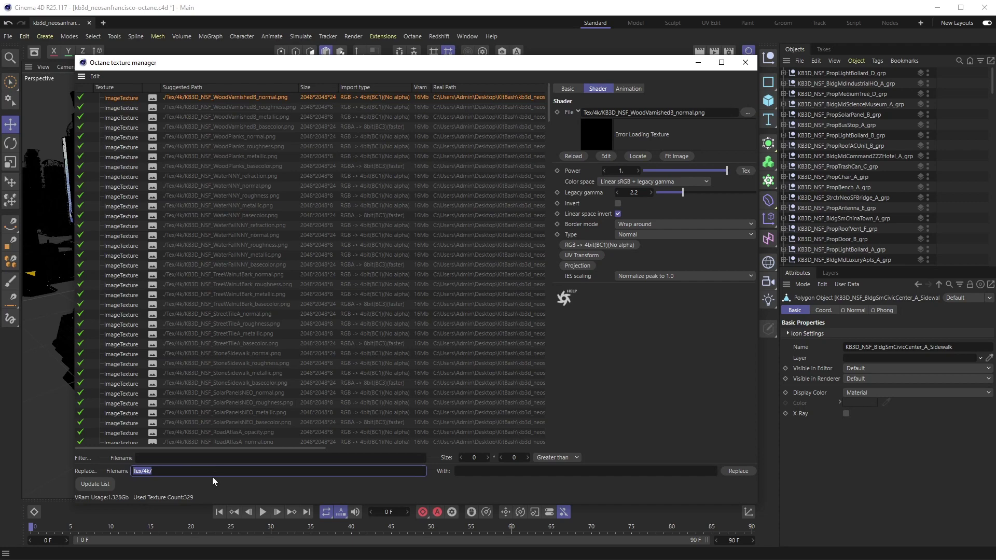
pyautogui.hotkey('alt', 'Tab')
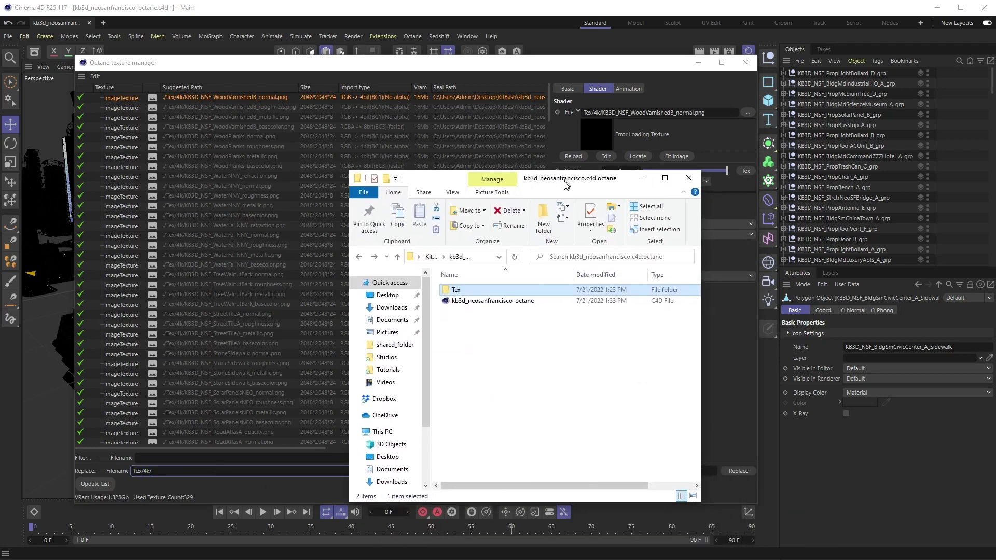
pyautogui.click(456, 291)
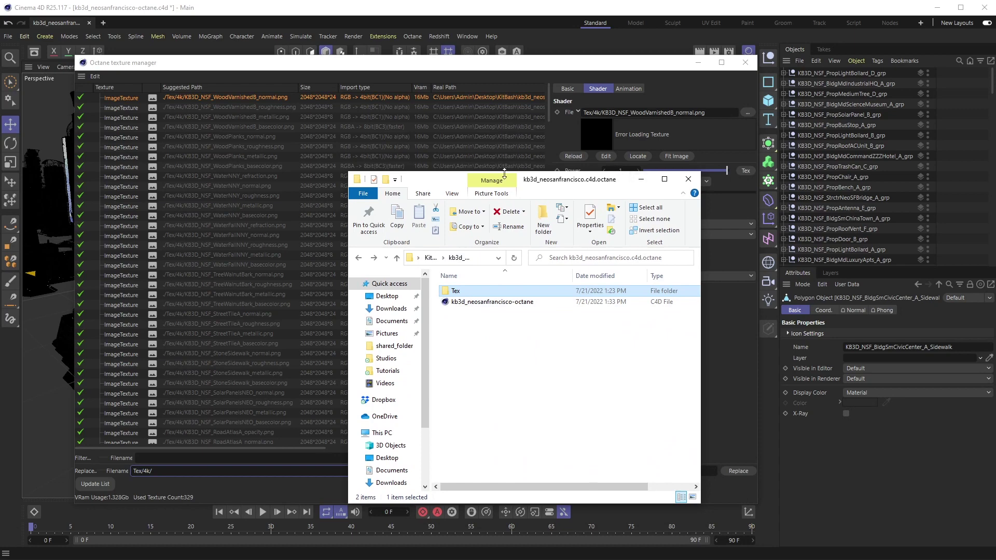
pyautogui.click(427, 170)
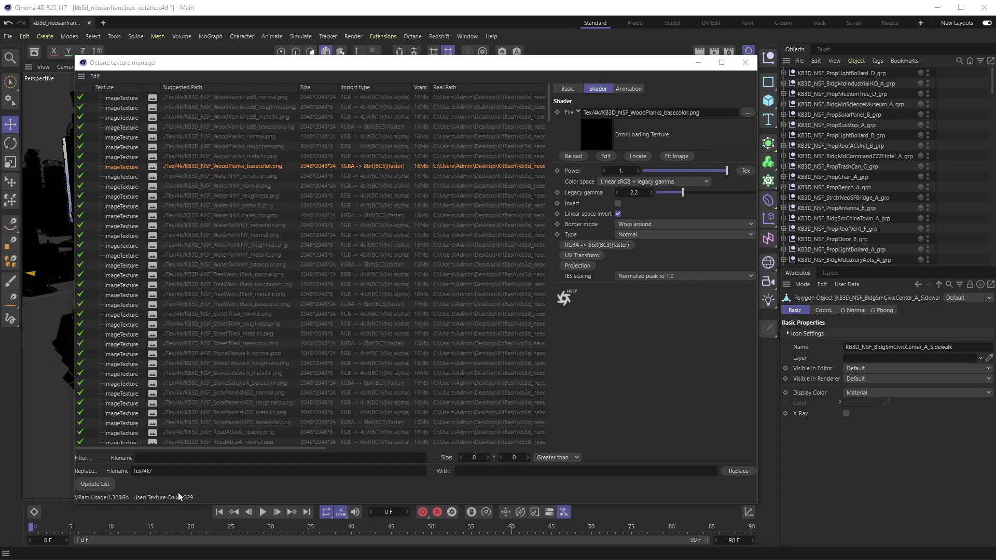
# Copy the Tex/4k/ search text and start editing the replacement text.
pyautogui.click(150, 474)
pyautogui.rightClick(150, 473)
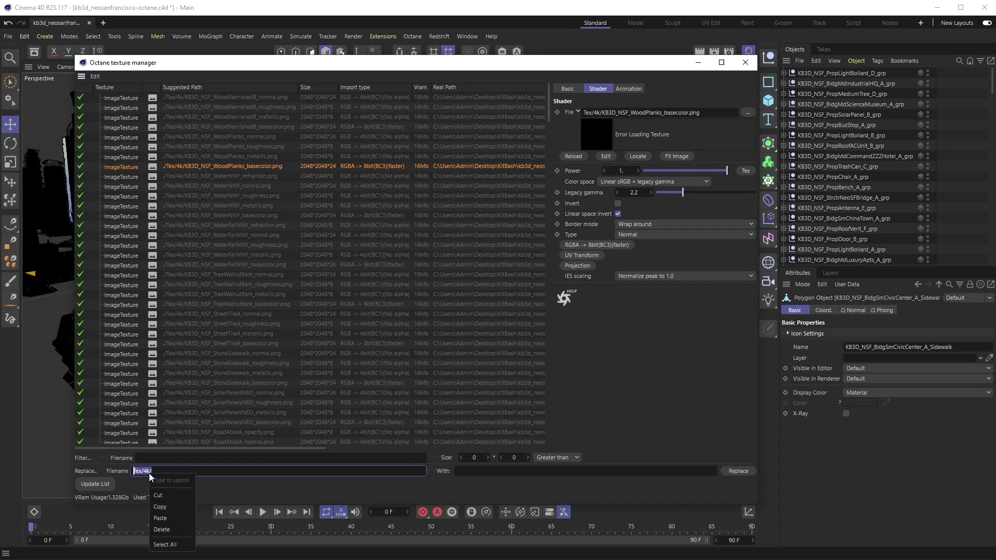
pyautogui.click(155, 501)
pyautogui.click(465, 470)
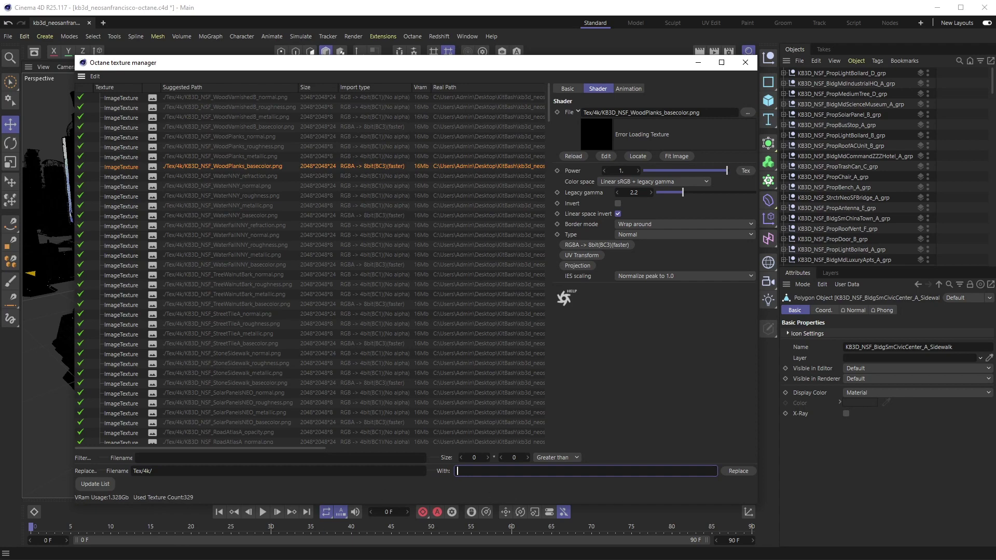
# Switch to File Explorer and check the KB3D_NSF_Asphalt_ao texture's location in its file properties, closing them without changes.
pyautogui.hotkey('alt', 'Tab')
pyautogui.rightClick(390, 363)
pyautogui.rightClick(381, 356)
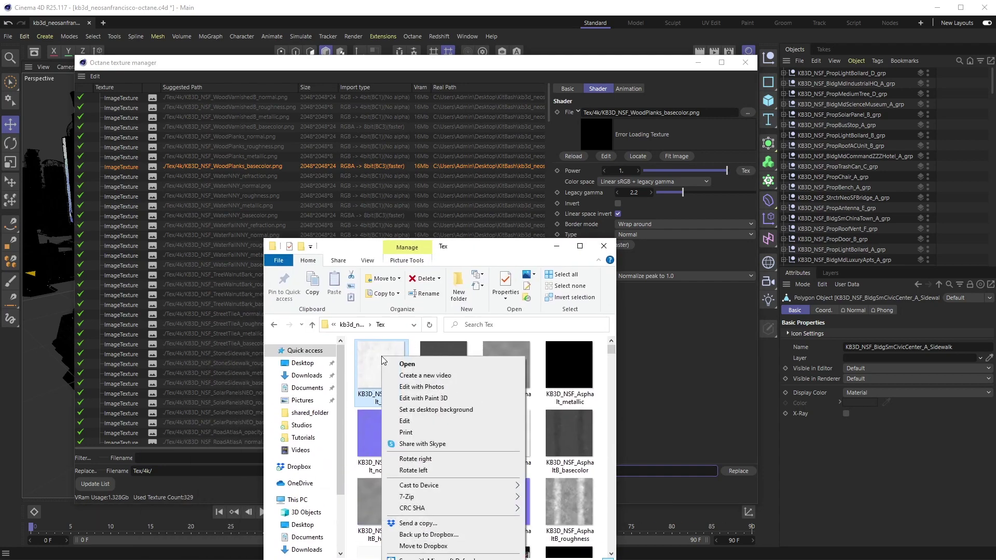
pyautogui.press('r')
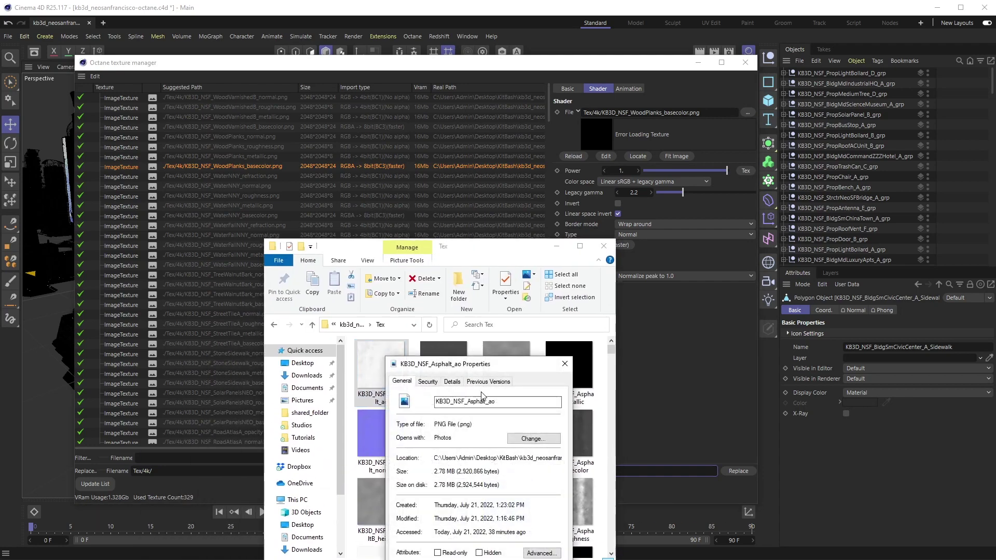
pyautogui.moveTo(289, 222); pyautogui.dragTo(434, 225)
pyautogui.click(664, 471)
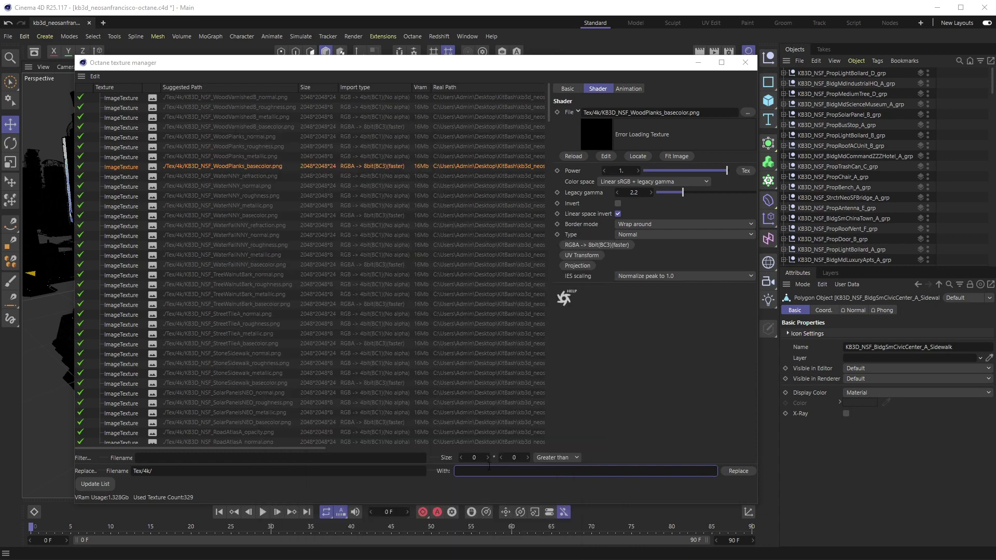
# Retype the final slash of the Tex/4k/ search text and replace it with nothing in all the listed texture paths.
pyautogui.click(200, 473)
pyautogui.press('BackSpace')
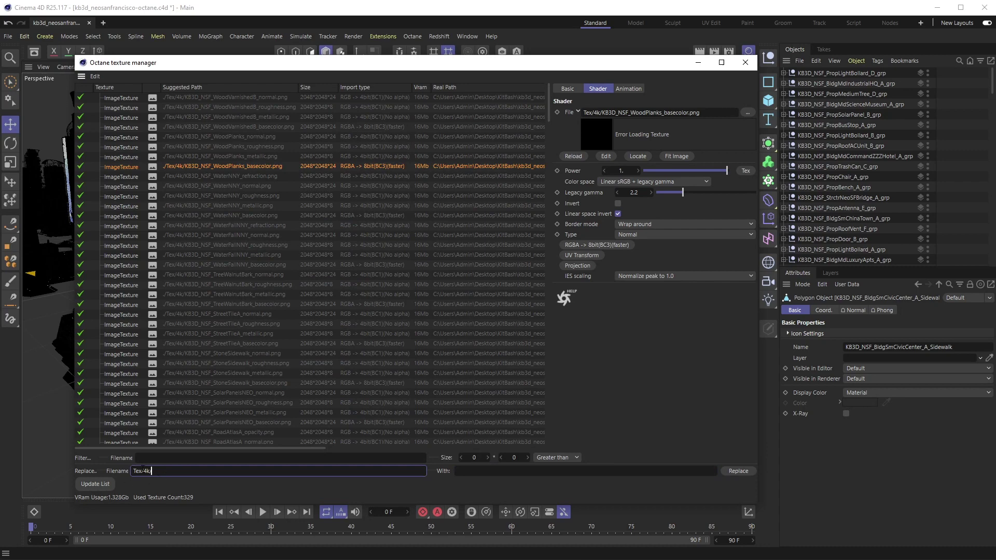
pyautogui.write('/')
pyautogui.press('Tab')
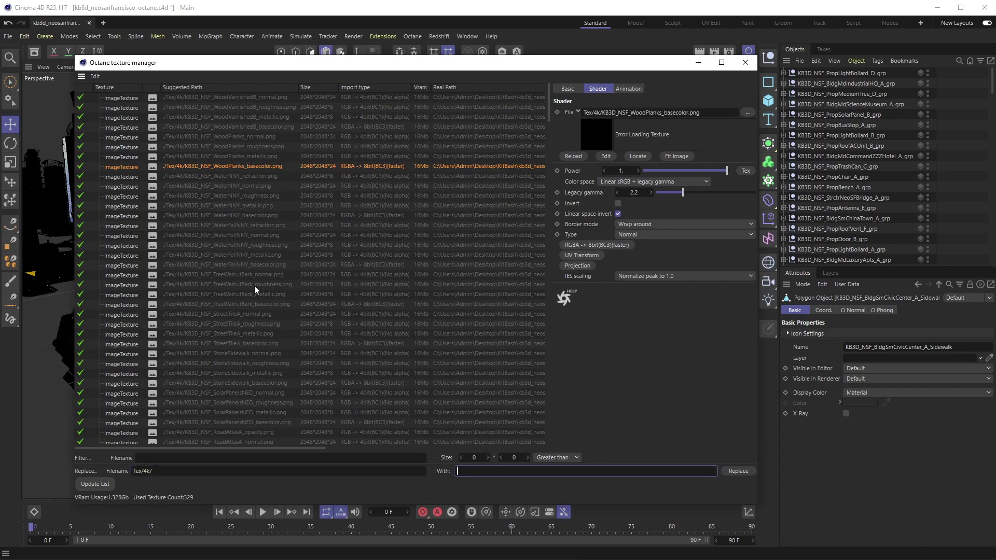
pyautogui.click(740, 471)
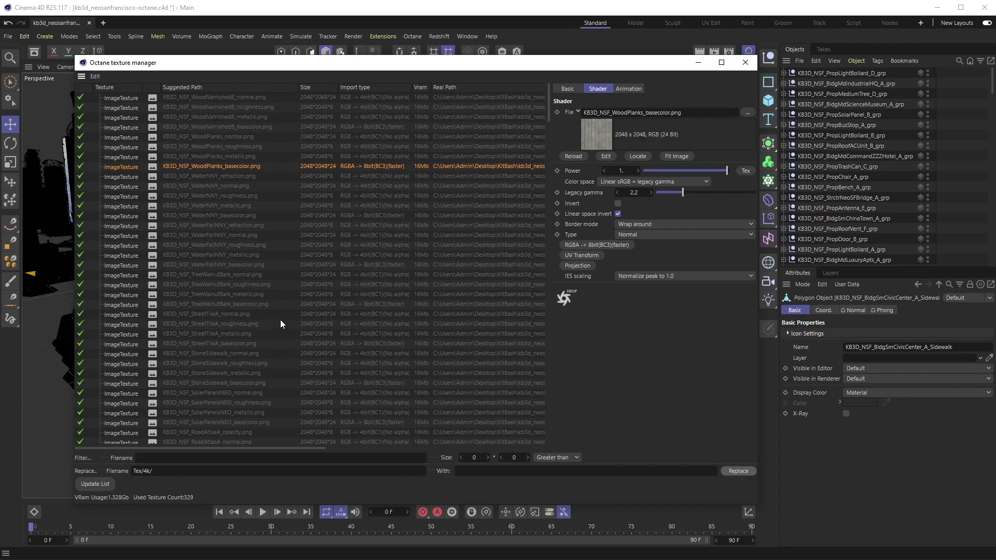
# Check the previews and paths of several textures in the list, including TreeWalnutBark basecolor and the WaterFallNNY roughness and metallic maps.
pyautogui.click(238, 137)
pyautogui.click(232, 214)
pyautogui.click(225, 304)
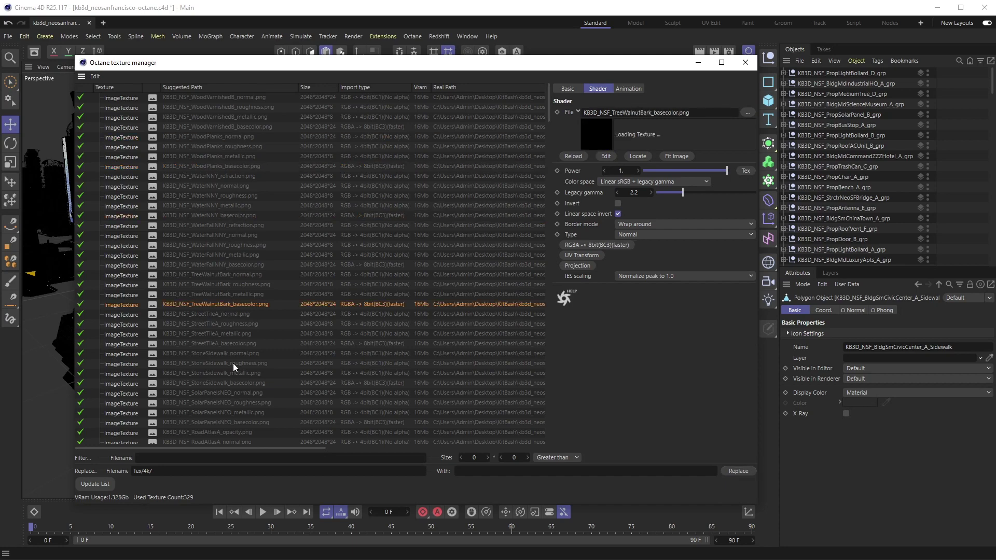
pyautogui.click(223, 245)
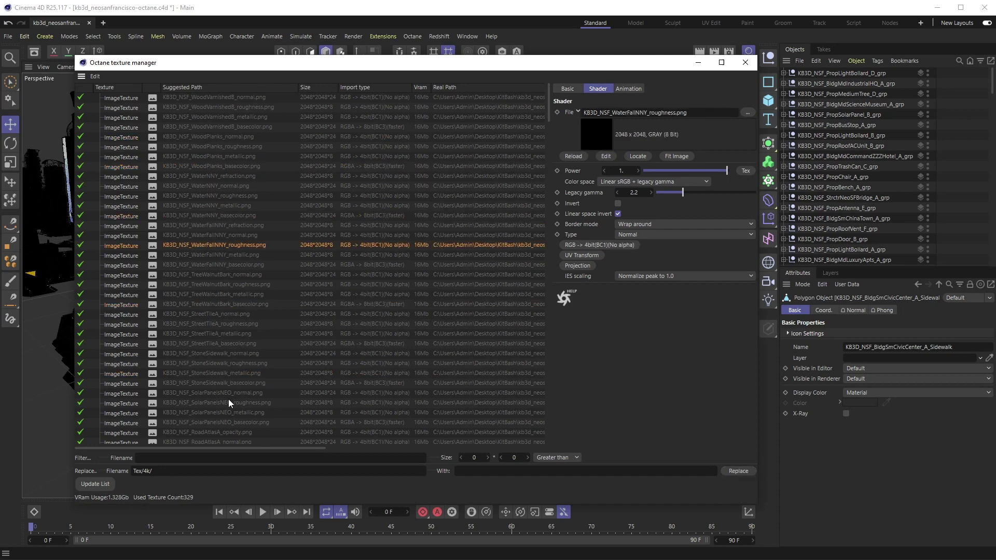
pyautogui.press('Down')
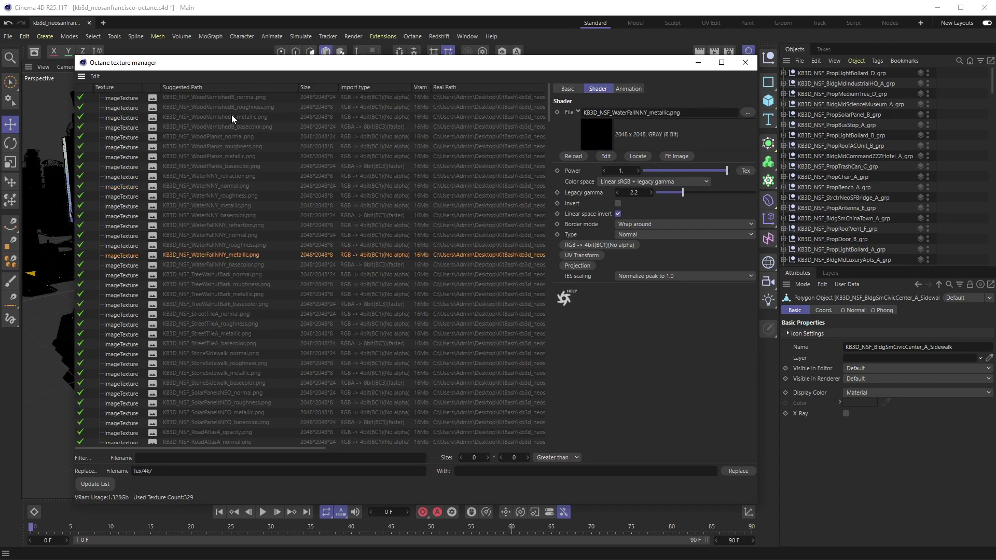
# Close the Octane texture manager and save the scene with the corrected texture paths.
pyautogui.click(745, 62)
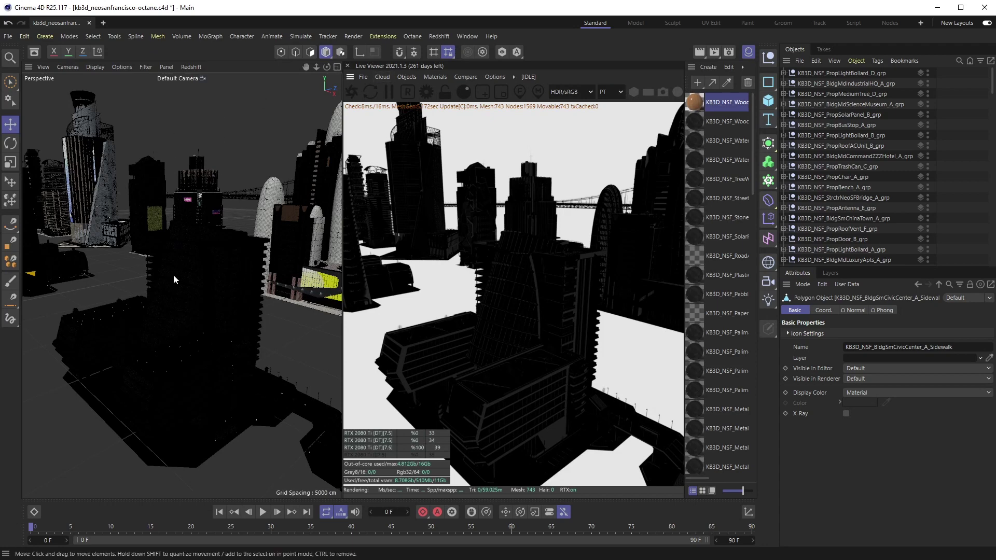
pyautogui.hotkey('ctrl', 's')
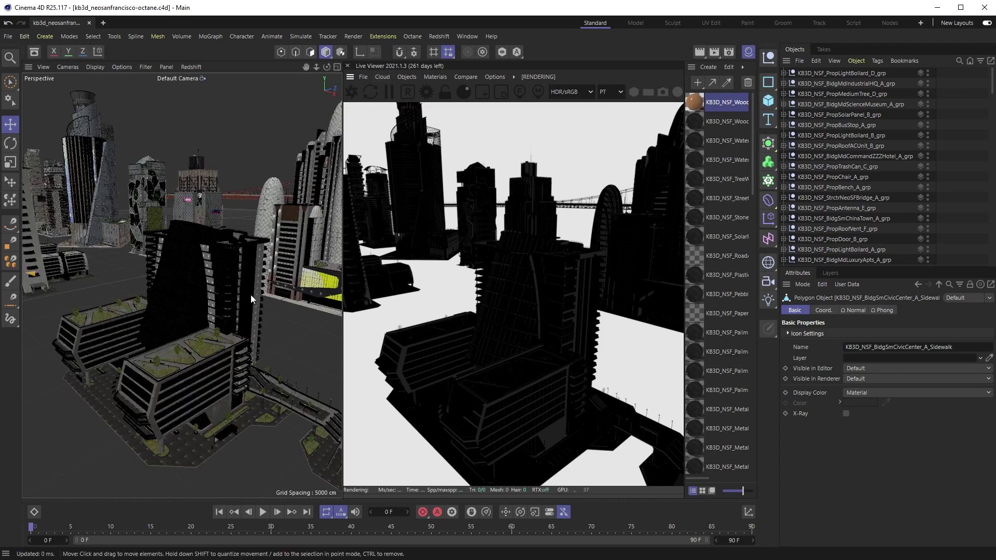